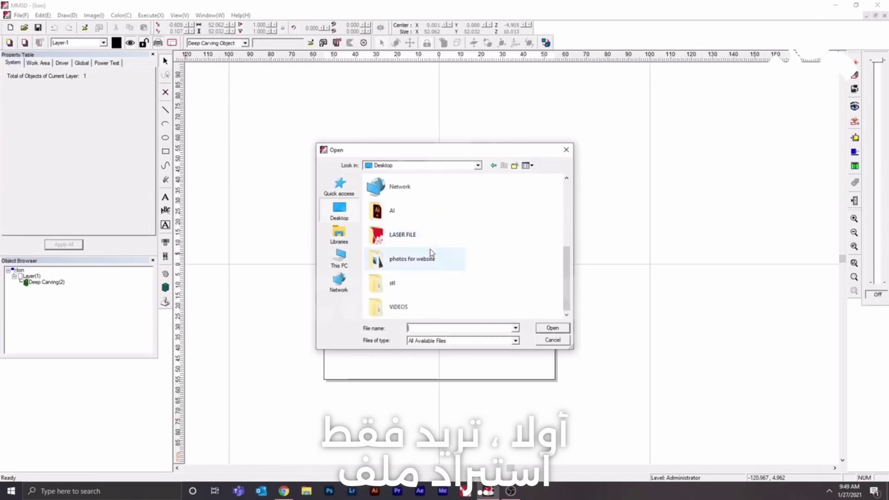
- Browse to the Stl(3D) folder inside the stl desktop folder, check the Lion file's properties, and close the file selection without opening anything
double_click(391, 281)
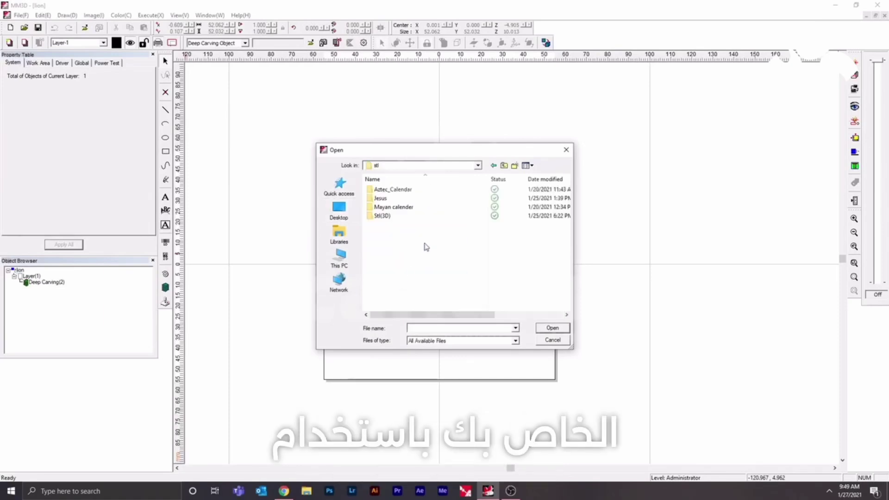
double_click(383, 216)
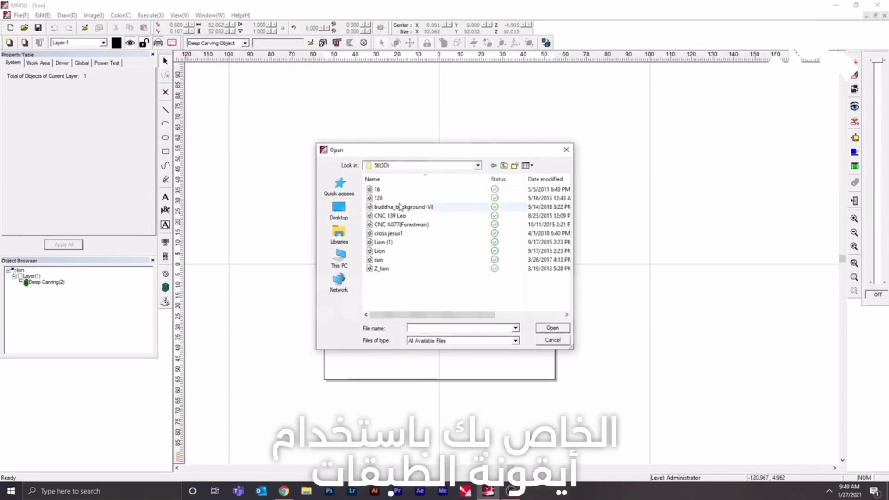
click(379, 251)
right_click(377, 252)
click(423, 249)
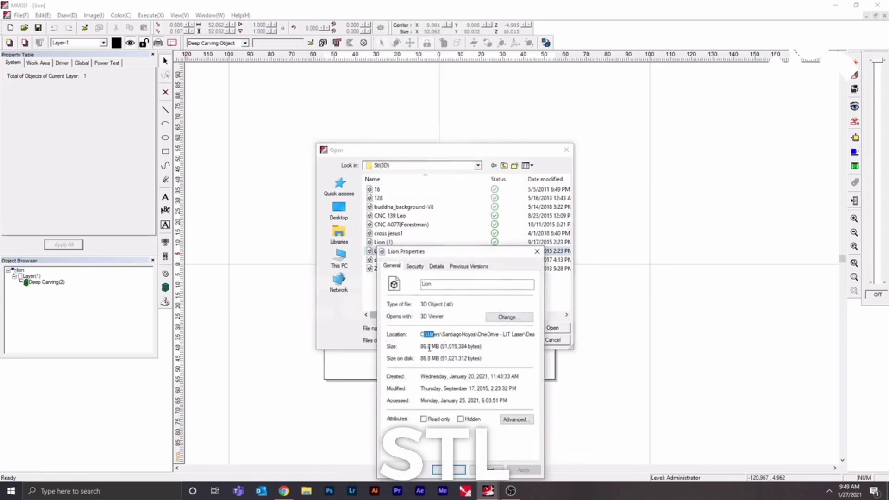
click(481, 470)
click(566, 150)
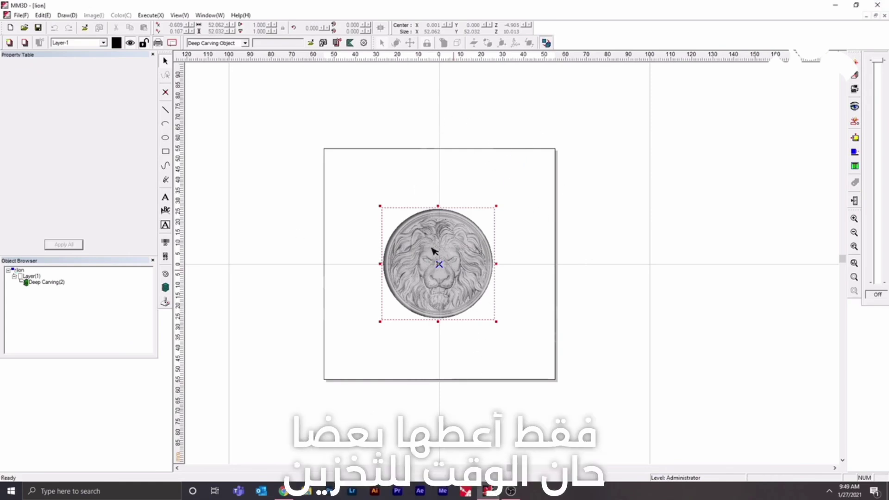
- Show the lion carving in the 3D view, check the mold display options, and inspect the model from different angles
click(547, 43)
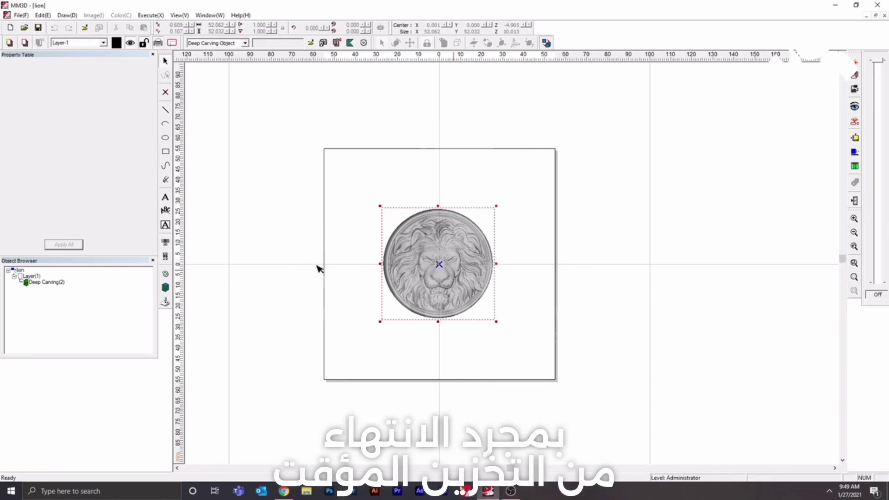
click(546, 43)
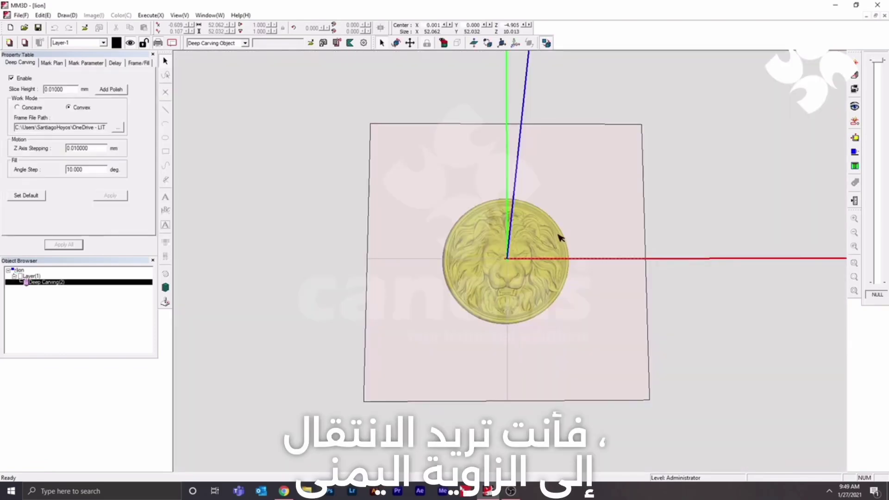
click(245, 43)
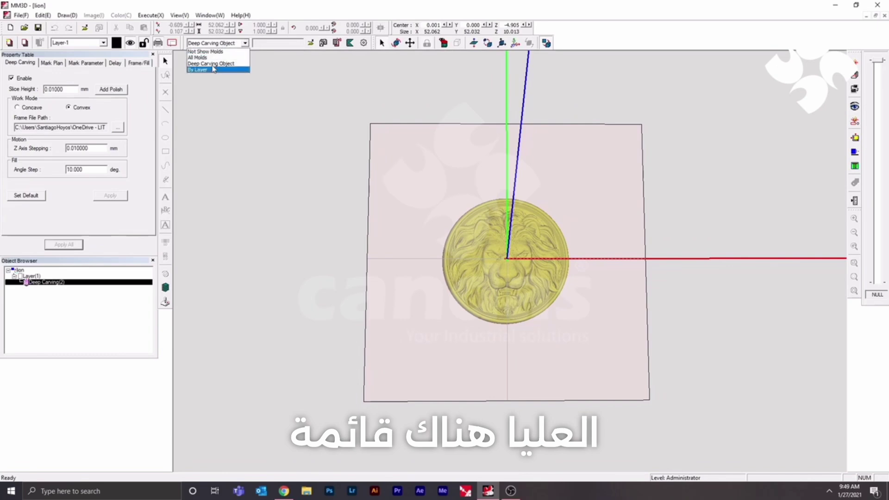
click(235, 41)
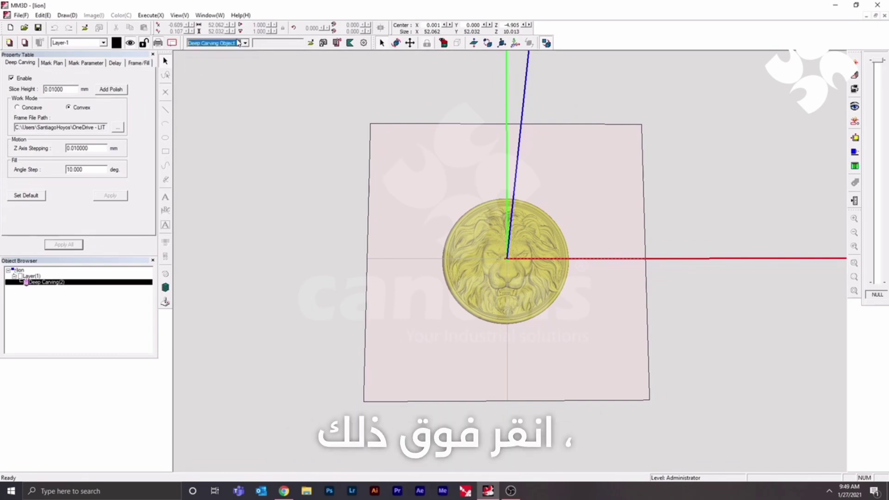
middle_drag(512, 280, 560, 269)
drag(562, 272, 509, 287)
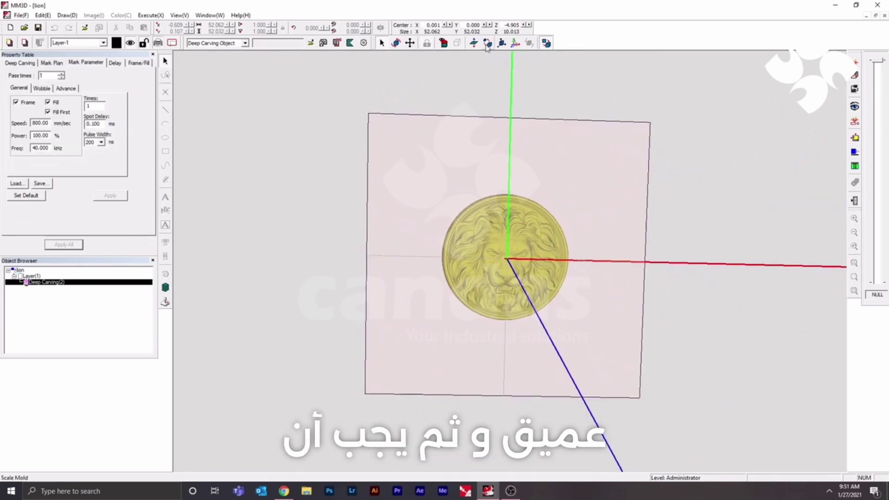
- Open the Scale Mold settings, select the Z dimension of the lion, and accept the existing dimensions
click(487, 43)
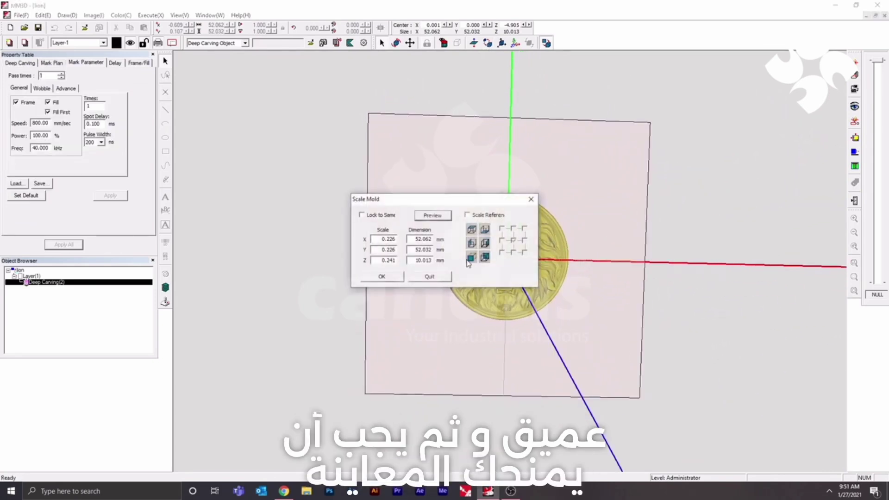
double_click(422, 260)
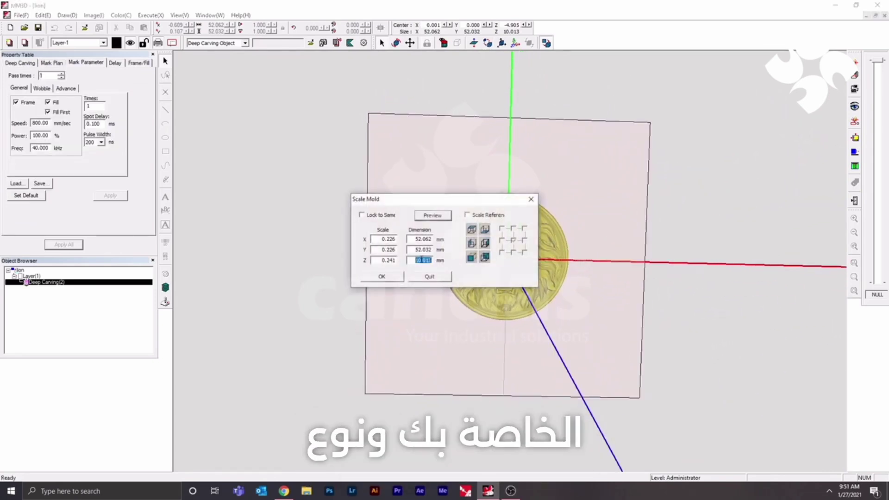
click(391, 278)
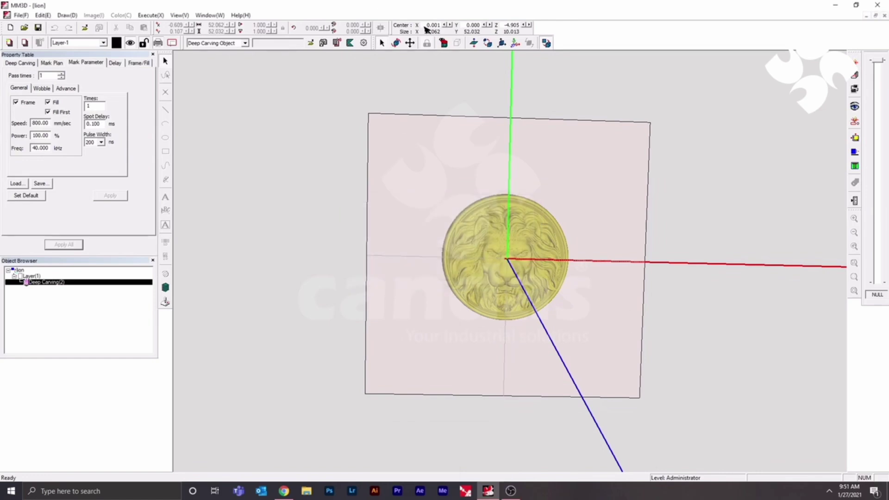
- Position the lion mold below the Z-plane with Mold Move and apply the move
click(501, 42)
click(411, 276)
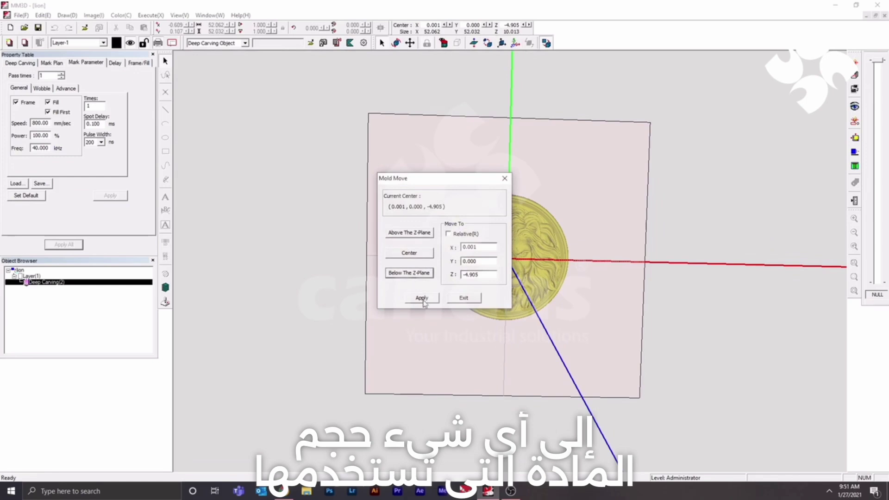
click(422, 299)
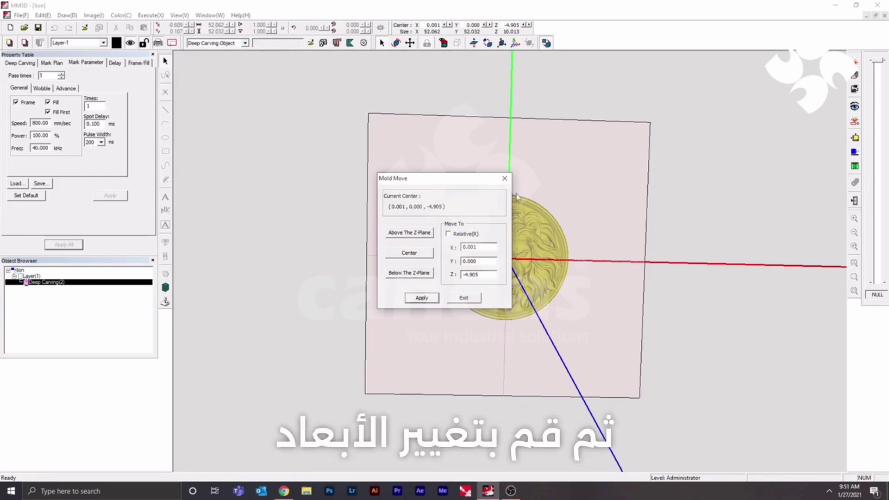
click(505, 179)
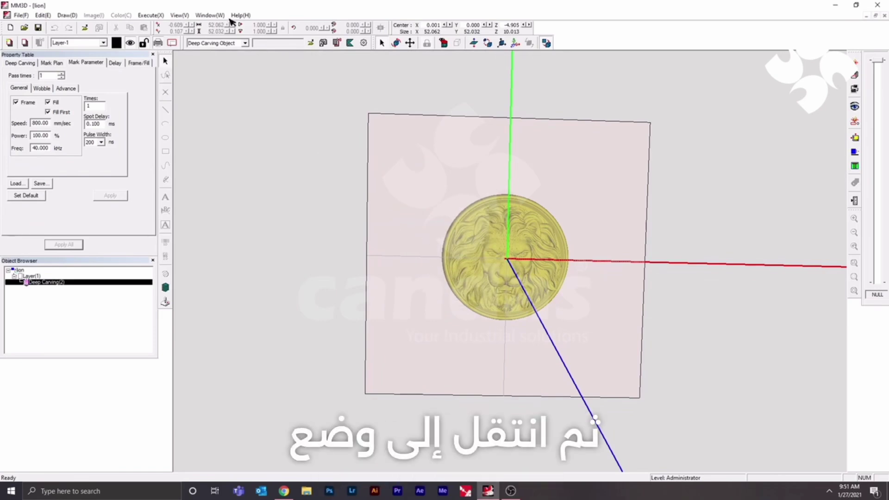
- Switch to the MM3D2 document with the circle outline, view its DXF export options, and close them without saving
click(209, 16)
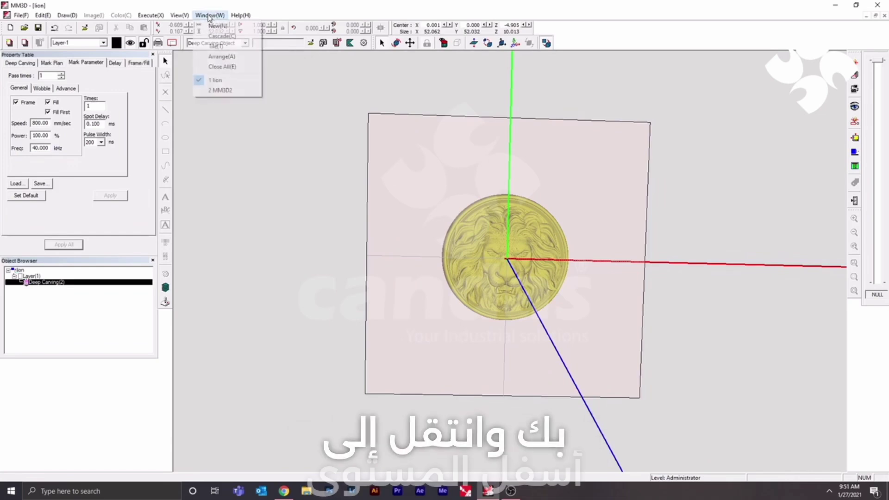
click(222, 90)
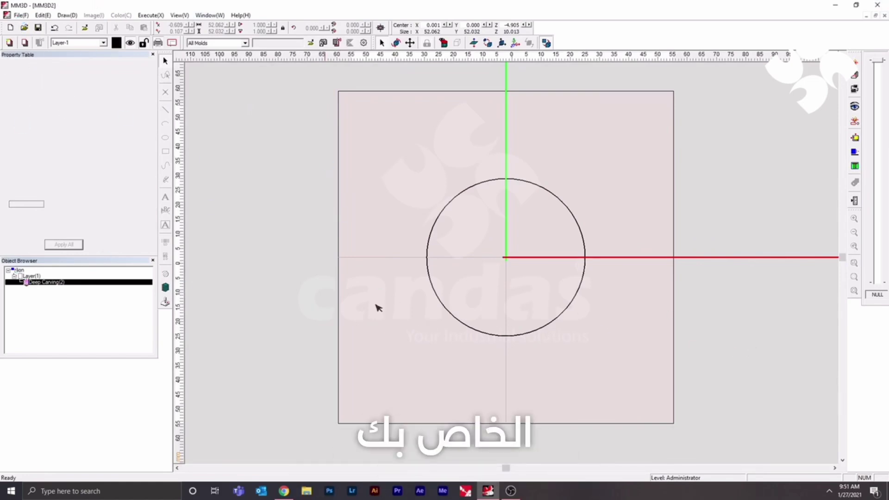
click(21, 16)
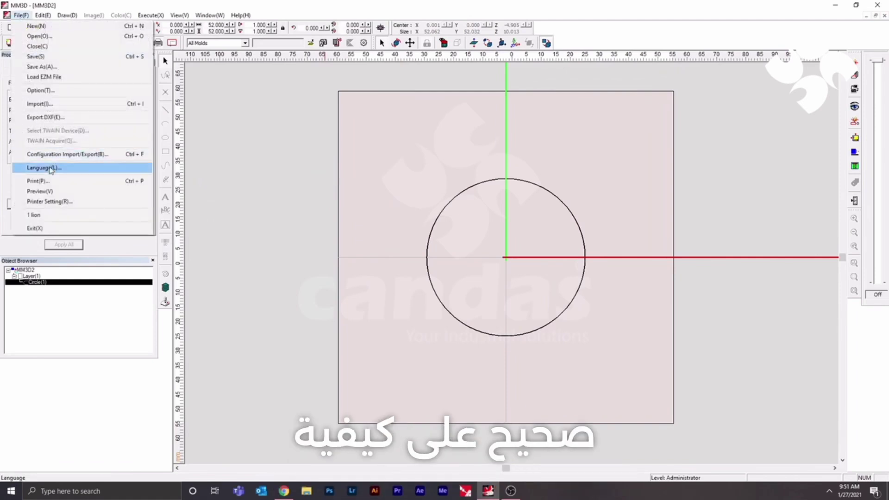
click(49, 118)
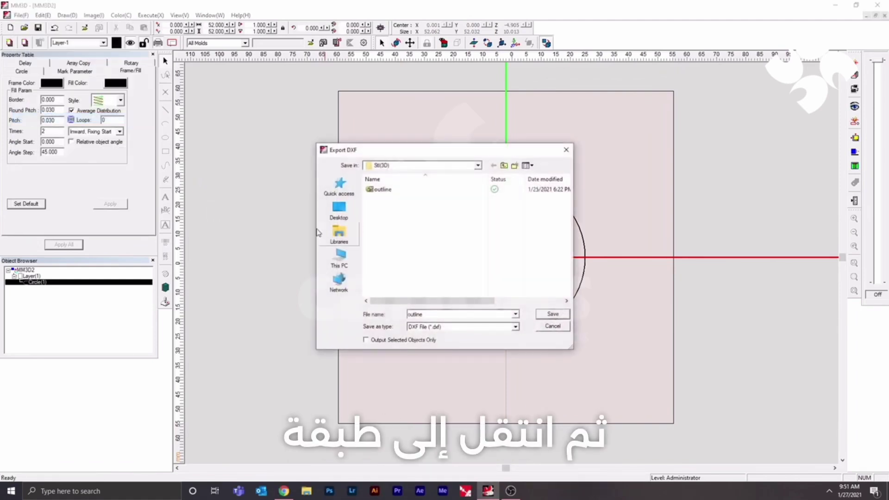
click(566, 150)
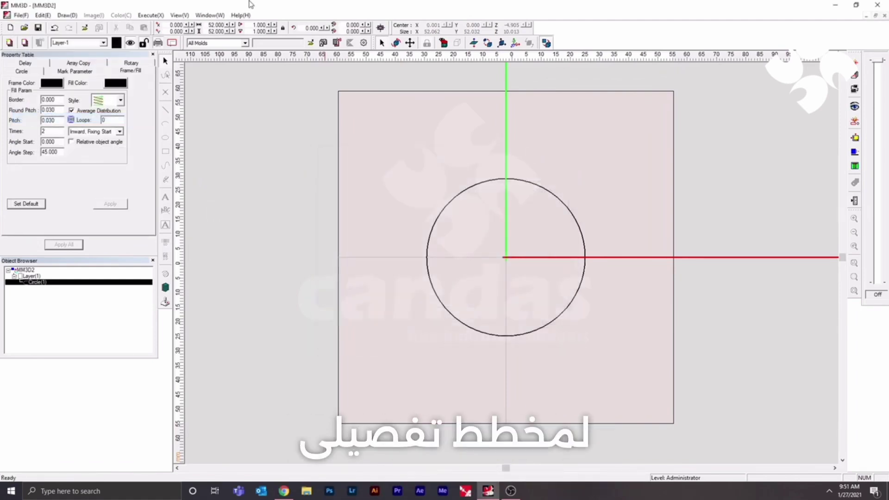
- Return to the lion document, choose the Convex work mode for deep carving, and view the available DXF frame files without picking one
click(216, 16)
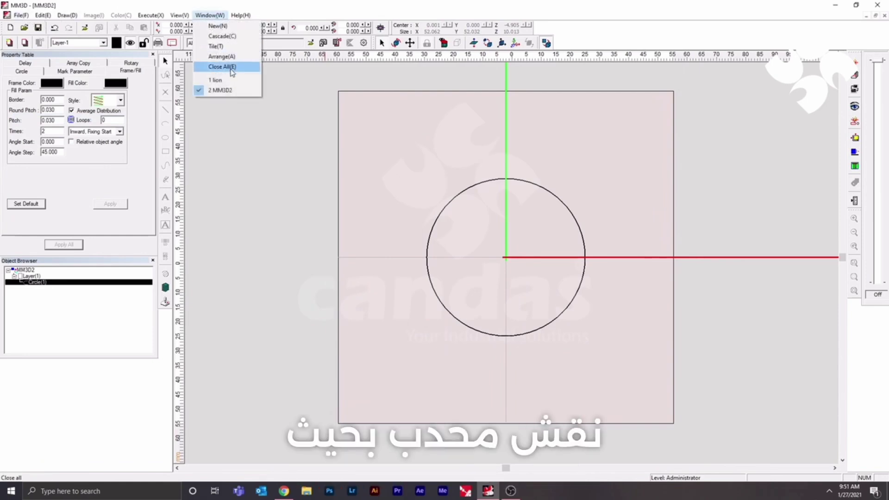
click(218, 82)
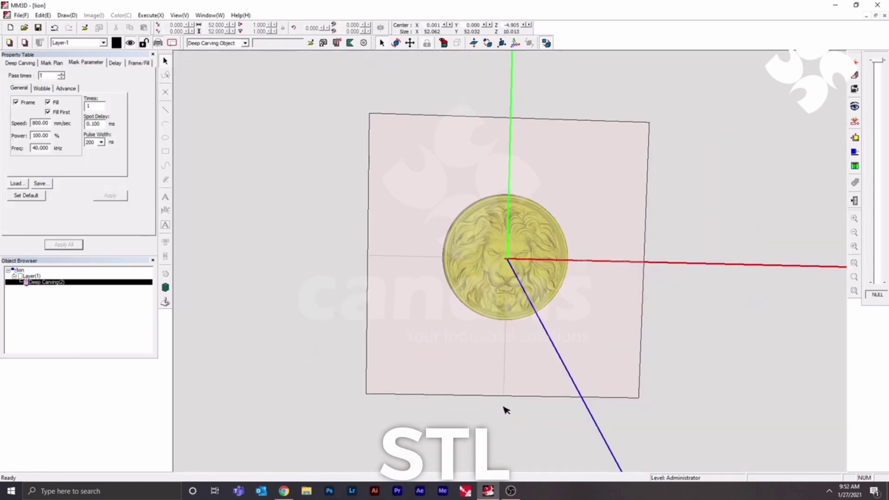
click(27, 64)
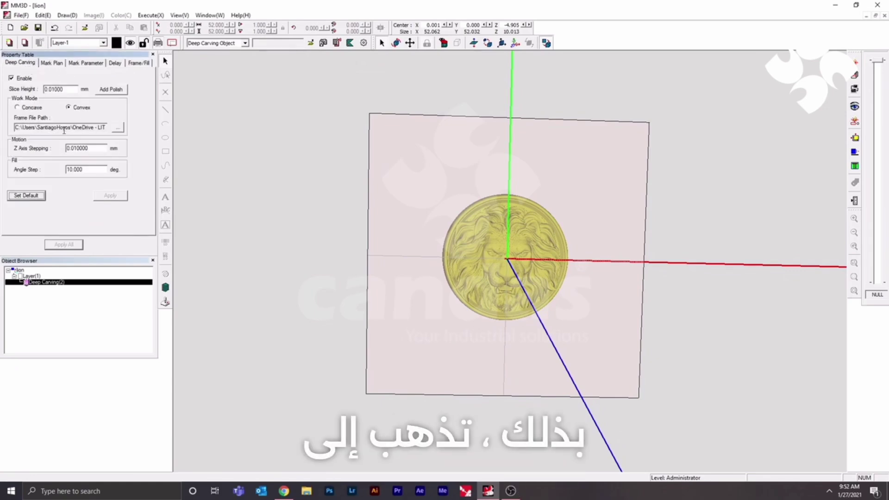
click(70, 108)
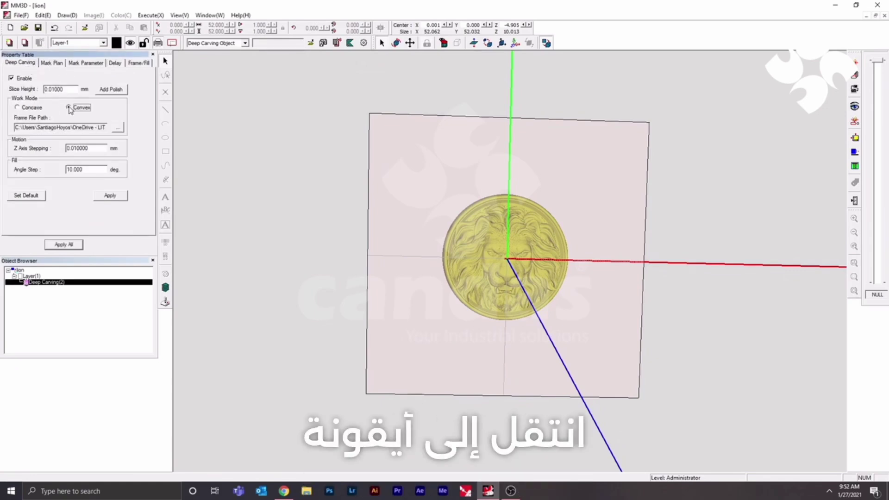
click(119, 129)
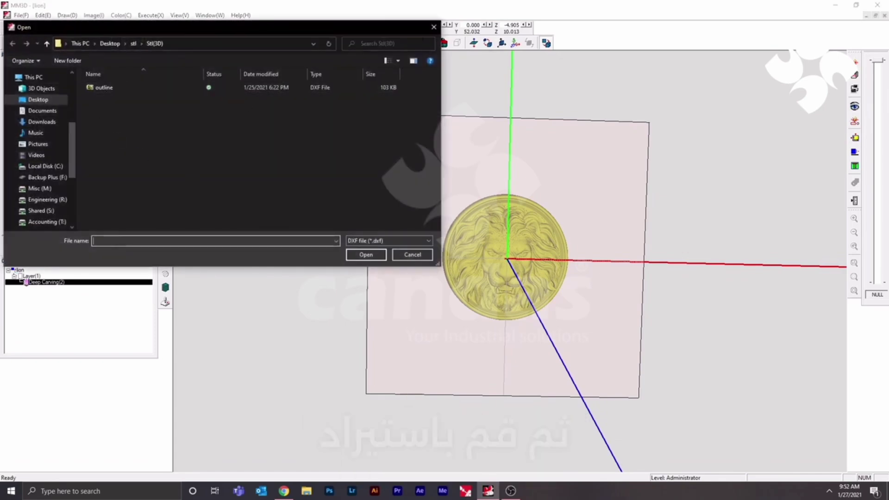
click(434, 27)
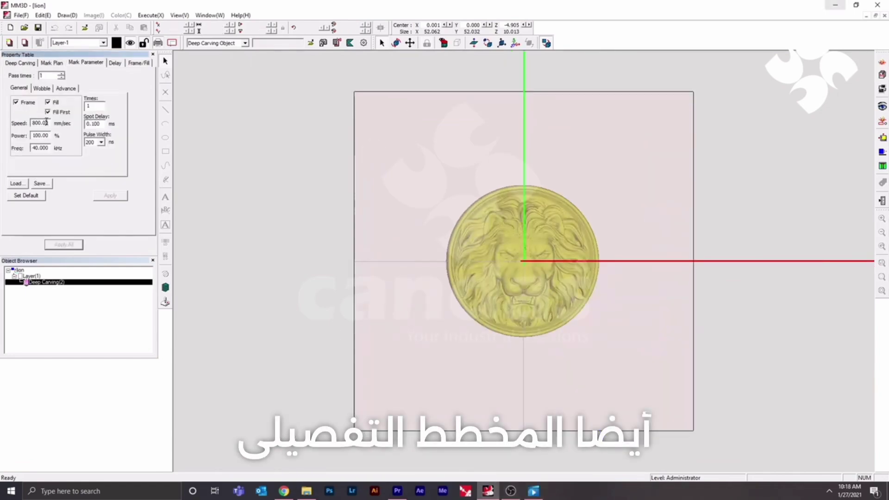
- Set the lion's marking frequency to 20 kHz, apply it, and check the pulse width options while keeping 200 ns
double_click(42, 136)
click(35, 147)
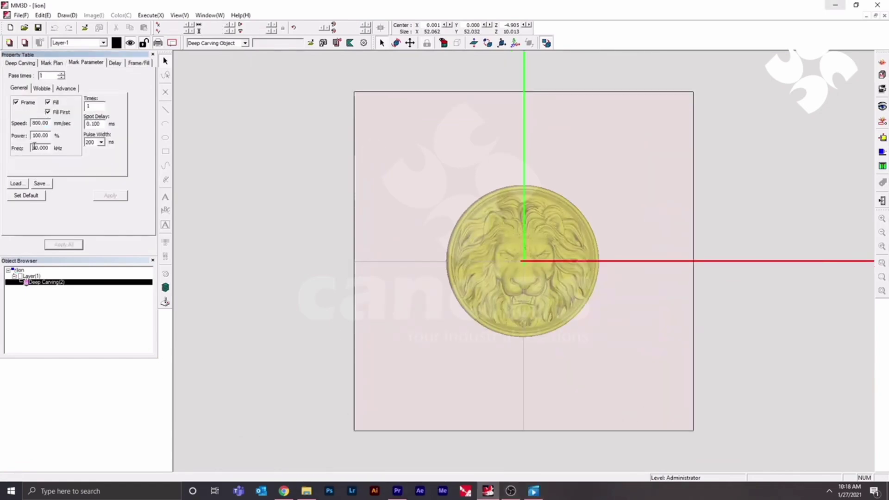
key(BackSpace)
text(5)
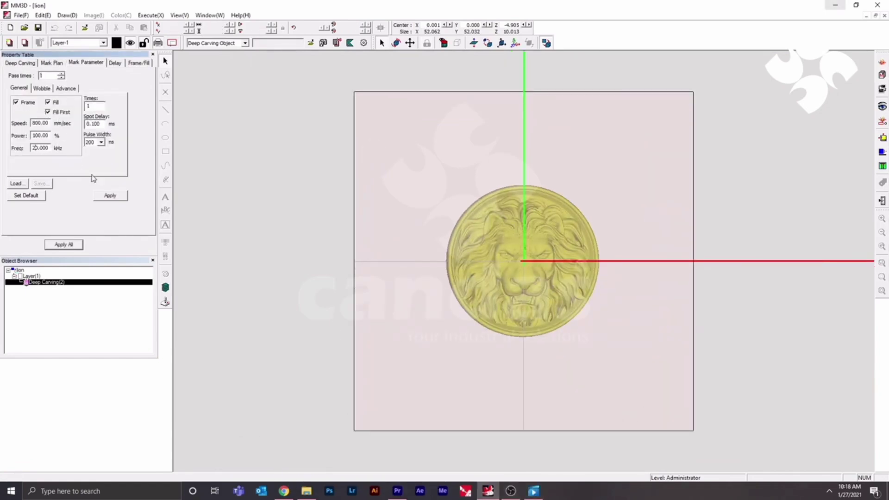
click(110, 196)
click(101, 142)
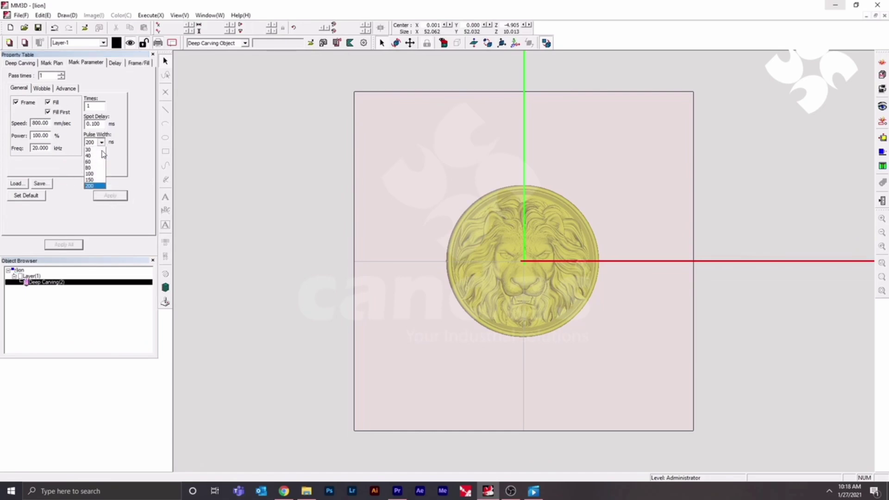
click(85, 222)
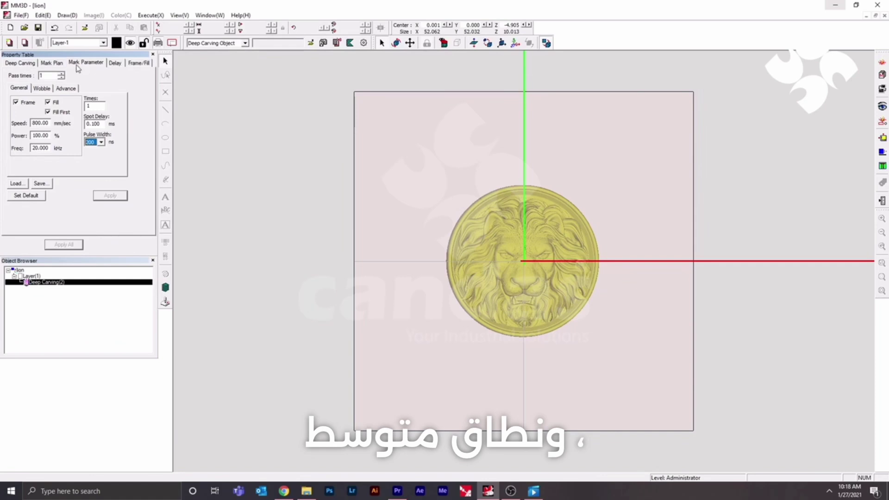
- Review the lion's deep carving, mark parameter and mark plan settings, including the end slice of the first mark plan entry
click(23, 63)
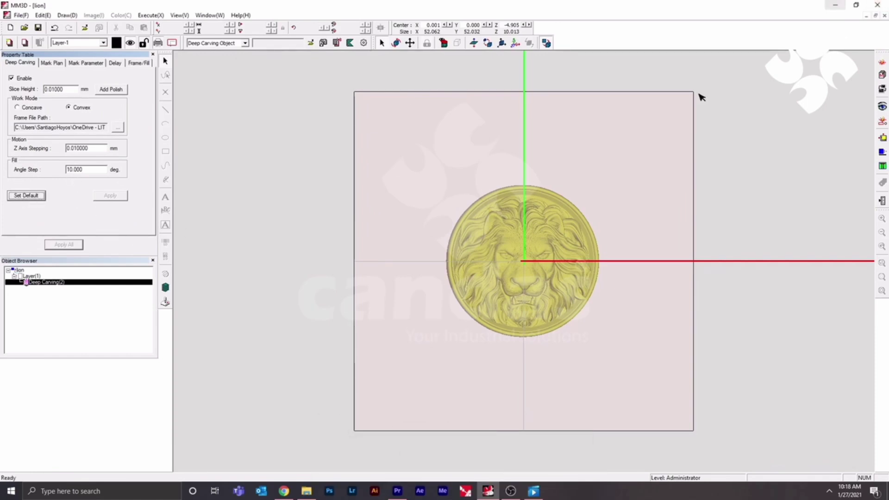
click(79, 65)
click(60, 65)
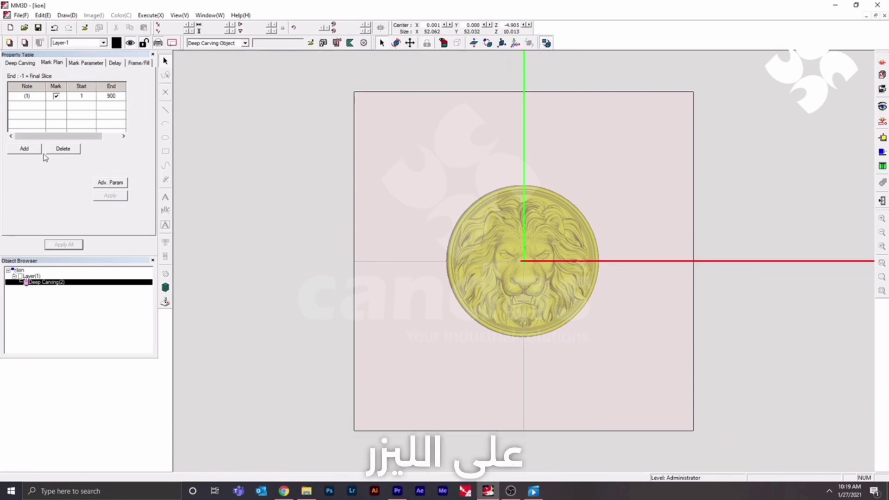
double_click(113, 96)
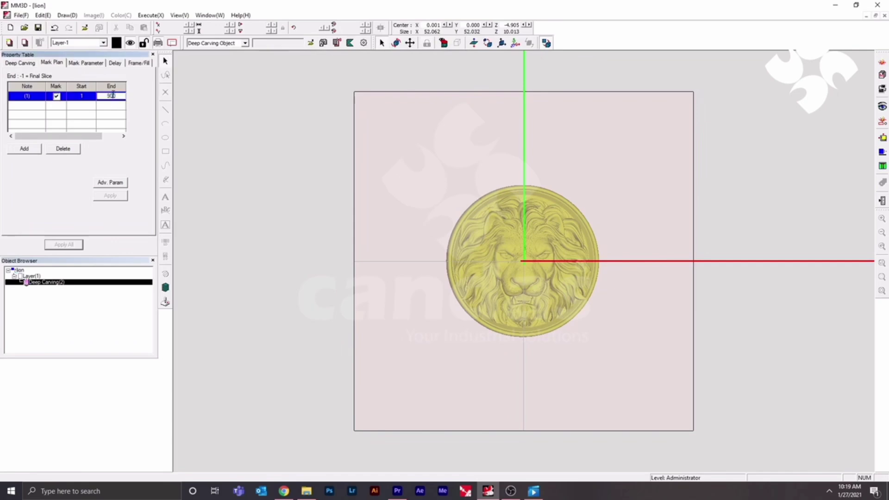
click(87, 64)
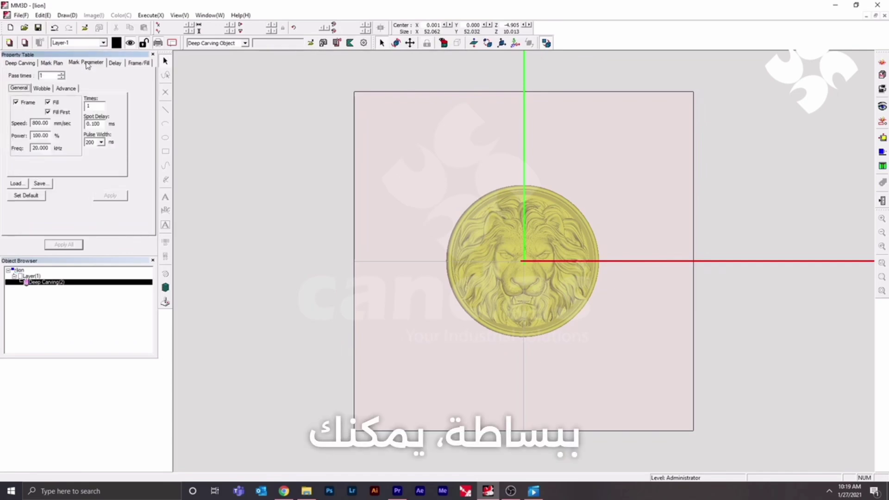
click(61, 66)
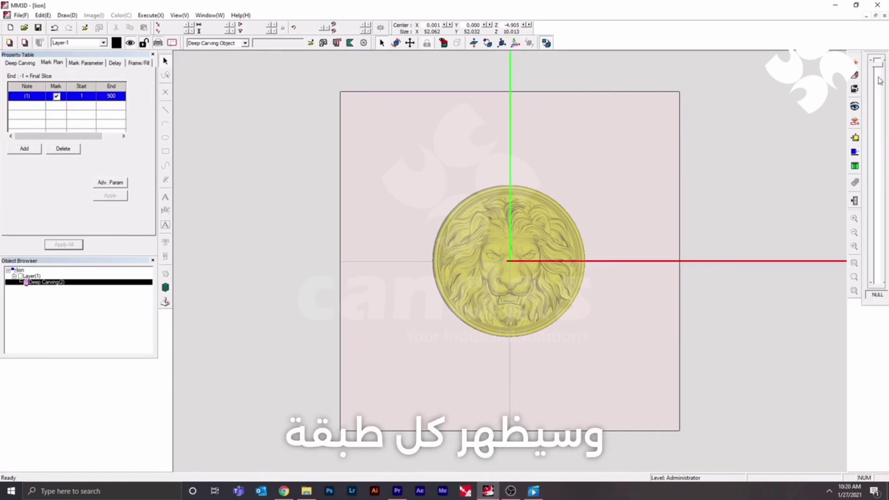
- Preview the lion's carving layers across the slice range, from the early slices to the final one and back through the middle
drag(880, 80, 870, 267)
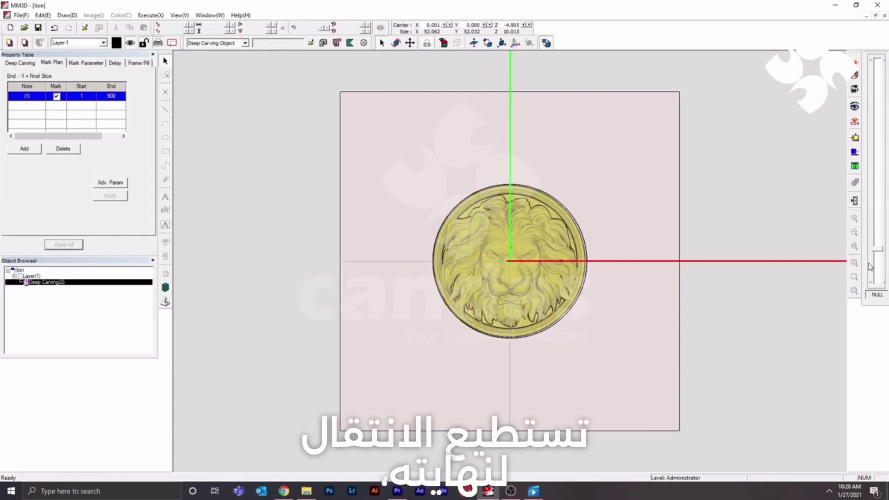
double_click(880, 297)
mouse_move(878, 268)
mouse_down()
mouse_move(880, 282)
mouse_move(880, 258)
mouse_up()
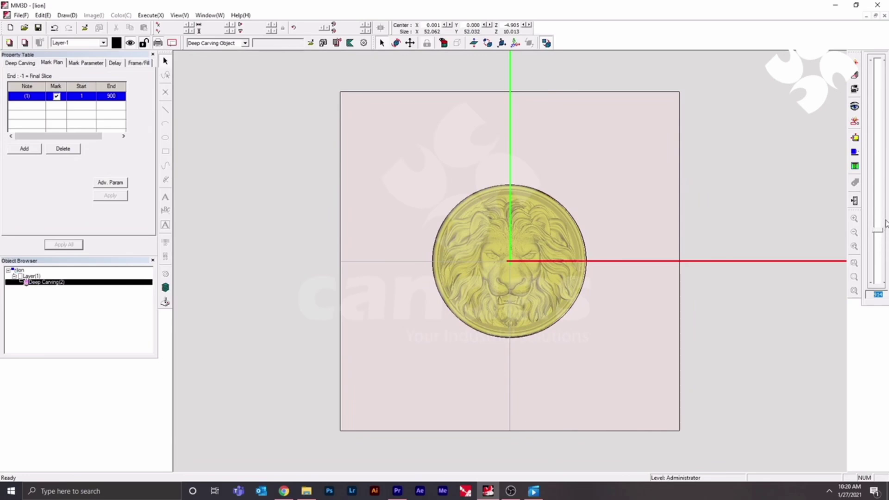
drag(886, 224, 887, 207)
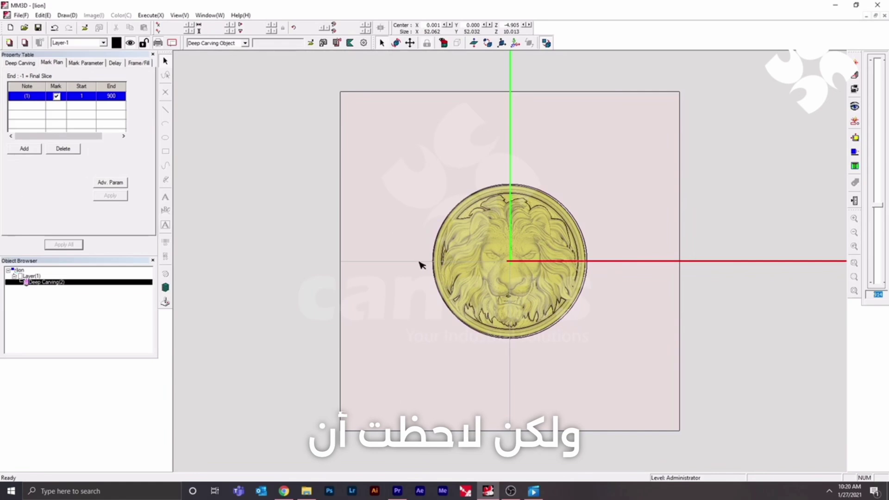
drag(876, 205, 878, 286)
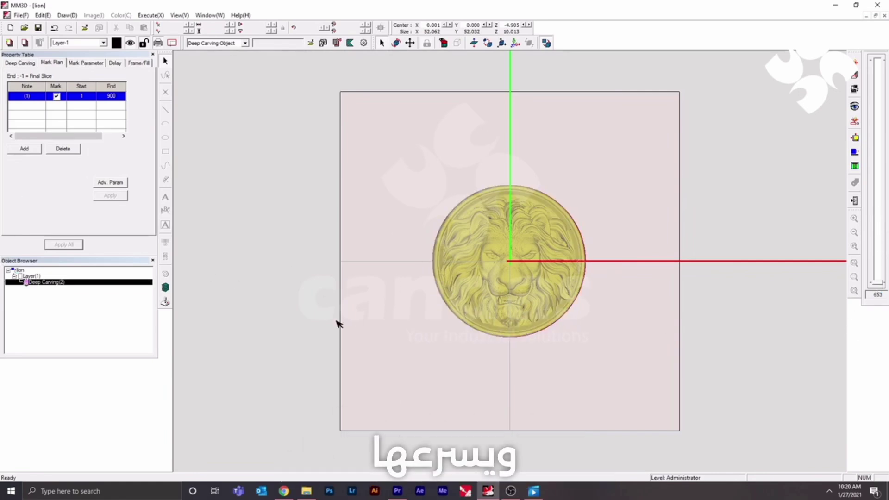
- Add a second entry to the lion's mark plan, keeping the first entry's end slice at 900
double_click(112, 96)
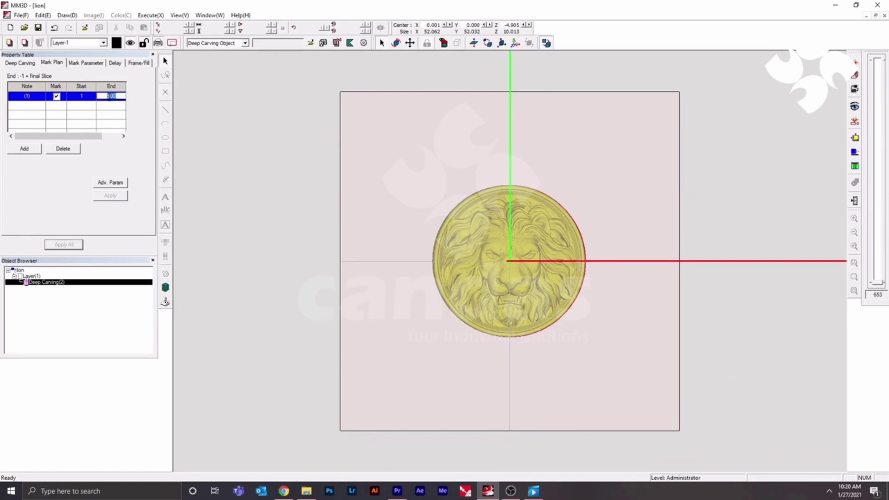
click(24, 149)
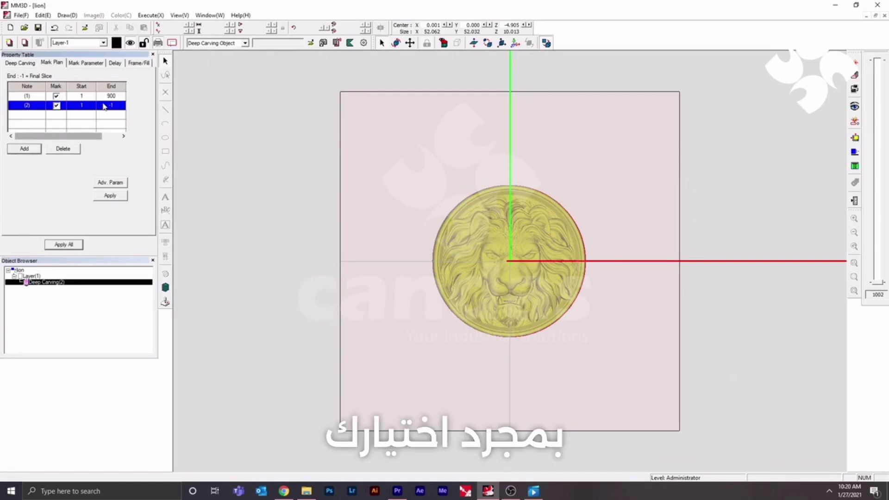